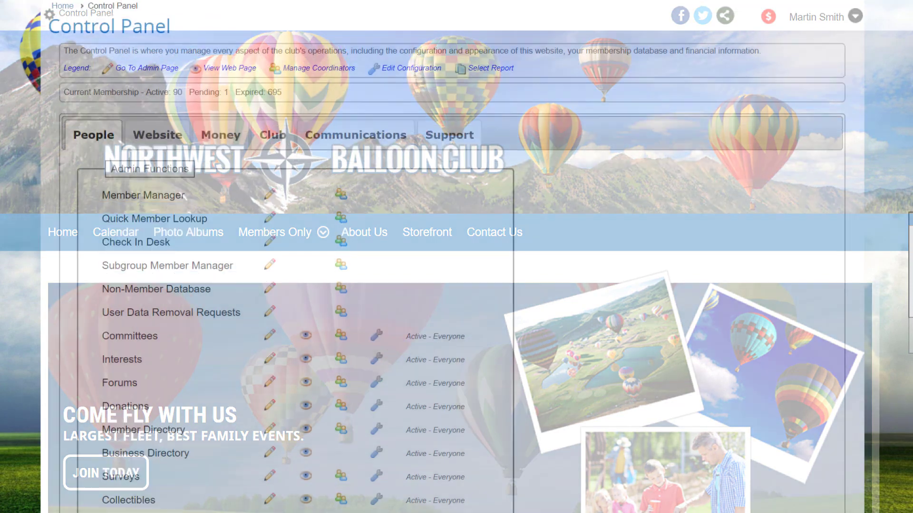
# Open the Member Types page from the People setup section of the control panel.
pyautogui.scroll(-10, 295, 256)
pyautogui.scroll(-6, 295, 257)
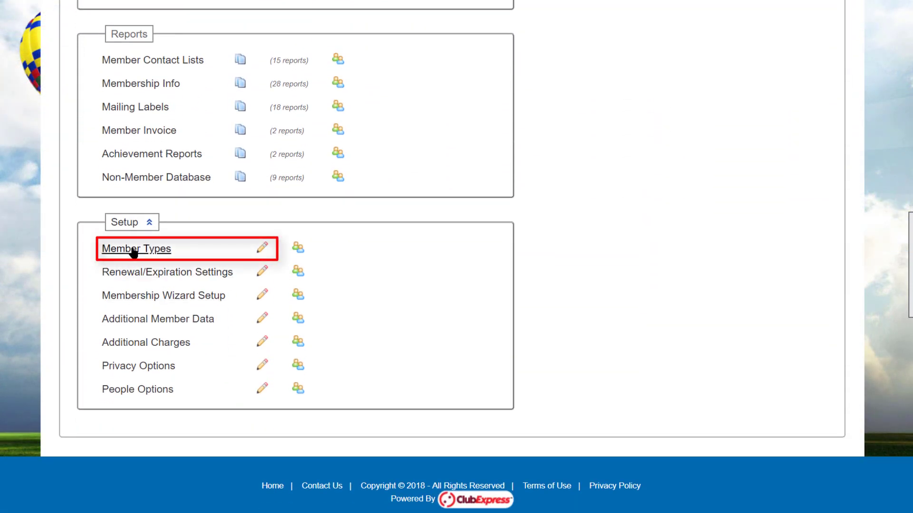
pyautogui.click(134, 251)
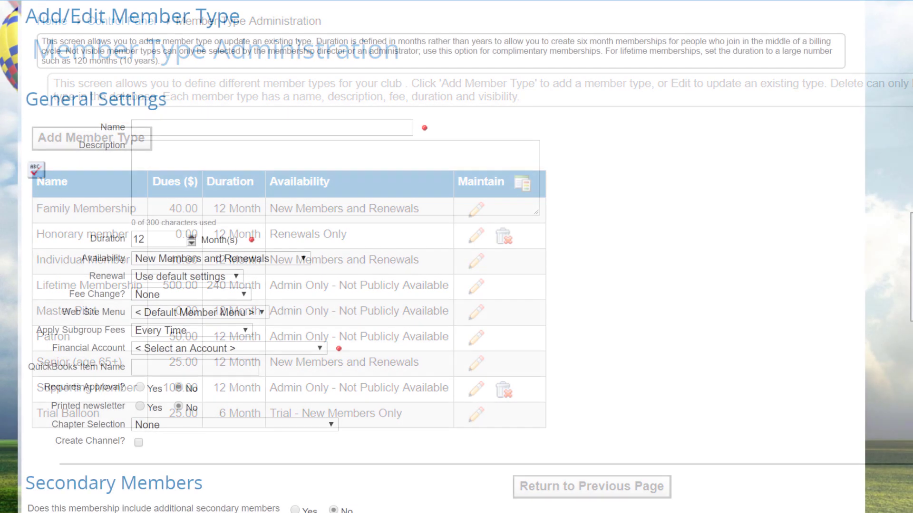
# Name the new member type "Family Membership - Gold" and describe it as "Two year family membership with printed newsletter.".
pyautogui.click(143, 127)
pyautogui.write('Family Membership - Gold')
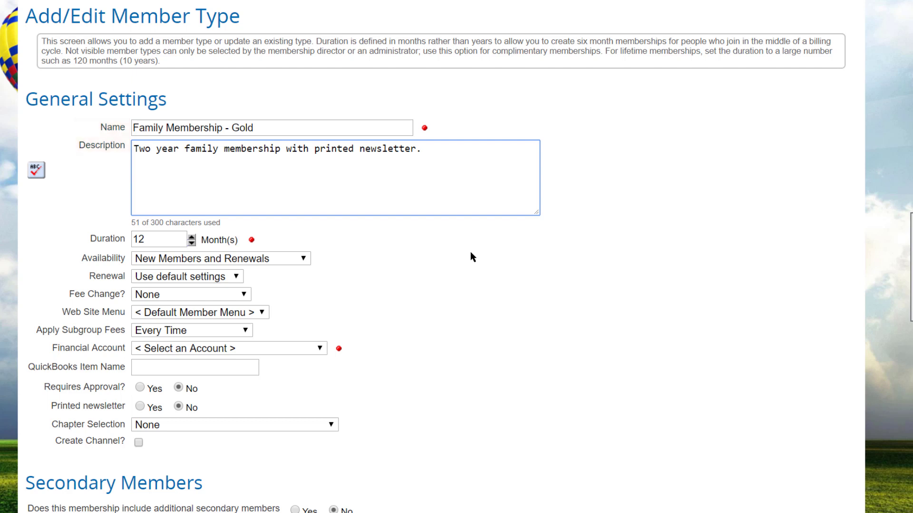
# Set the member type's duration to 24 months and its availability to New Members and Renewals.
pyautogui.press('Tab')
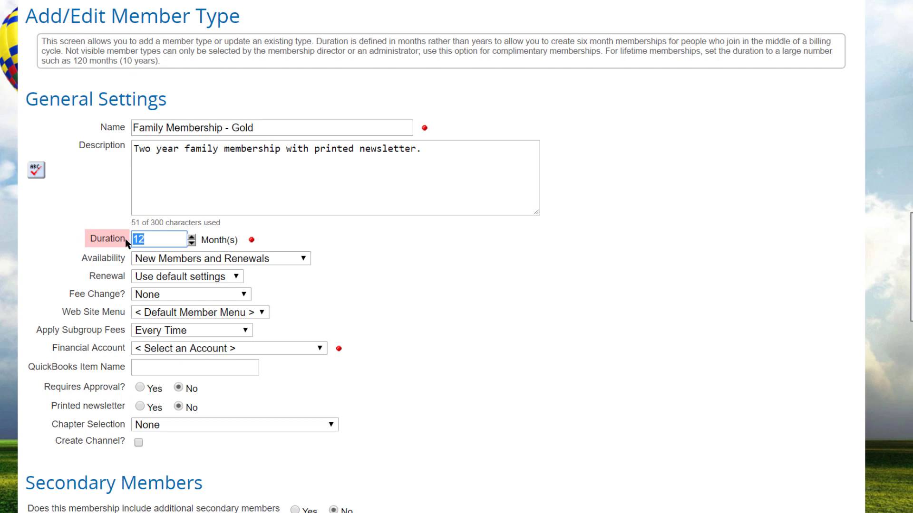
pyautogui.write('2')
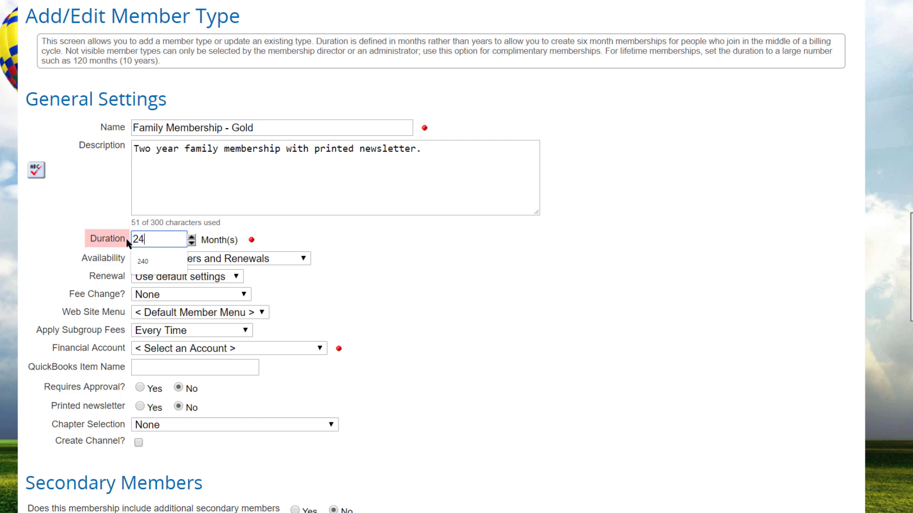
pyautogui.click(312, 235)
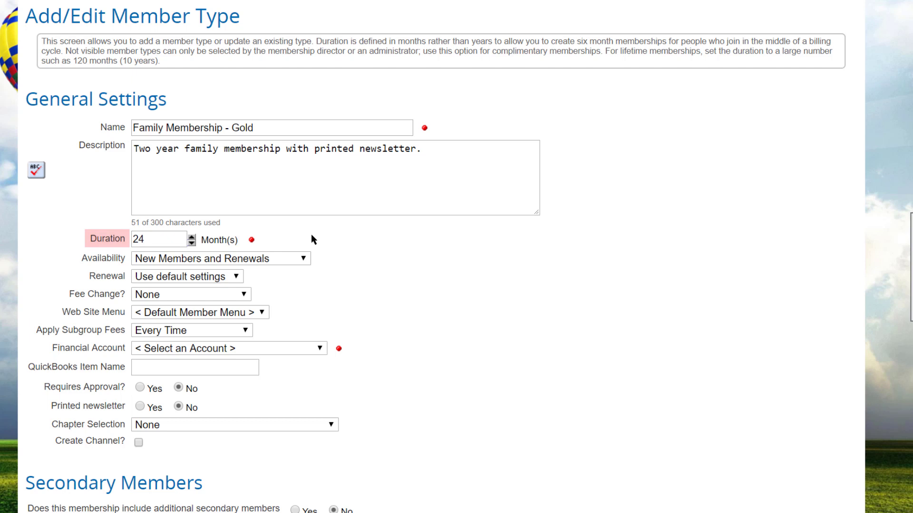
pyautogui.click(304, 259)
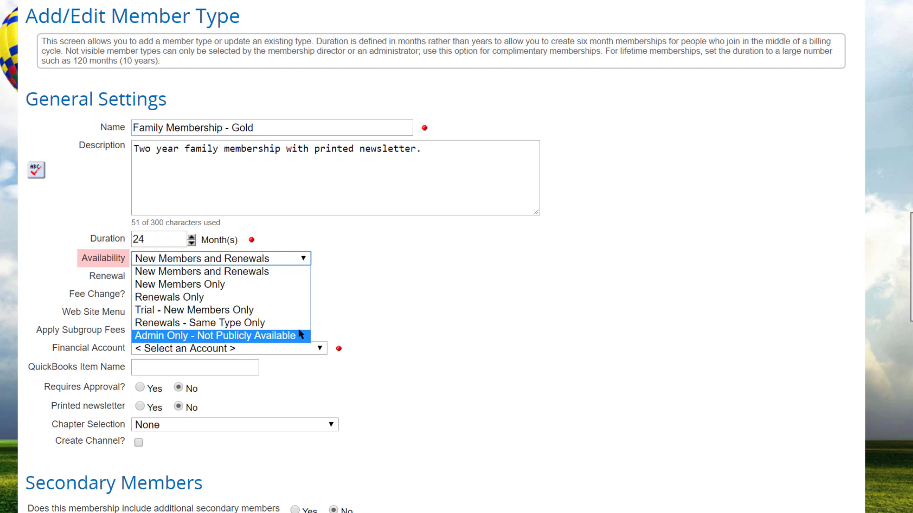
pyautogui.click(297, 275)
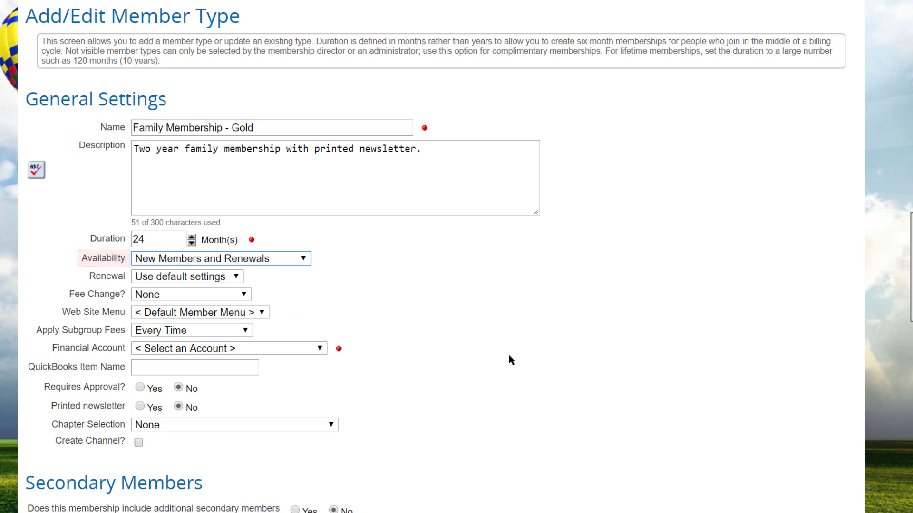
# Try automatic renewals at 10 days before expiration, and return the renewal option to Use default settings.
pyautogui.click(236, 278)
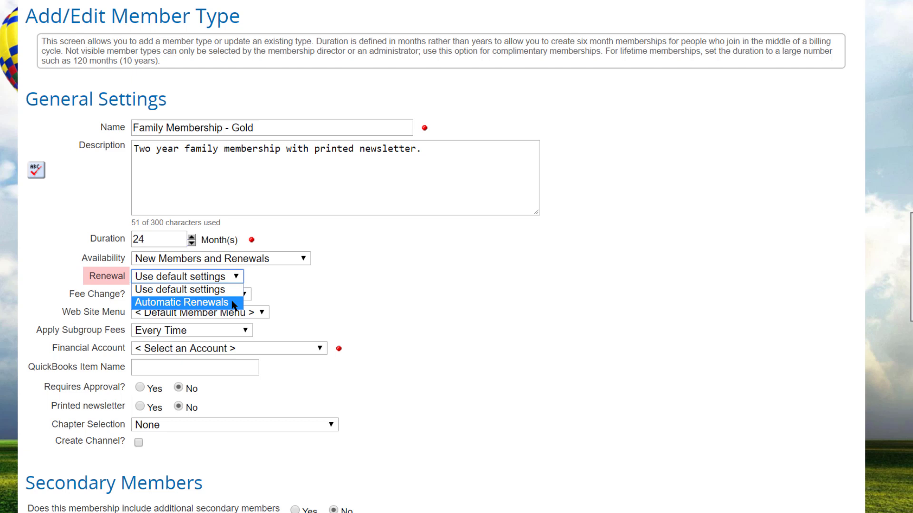
pyautogui.click(233, 303)
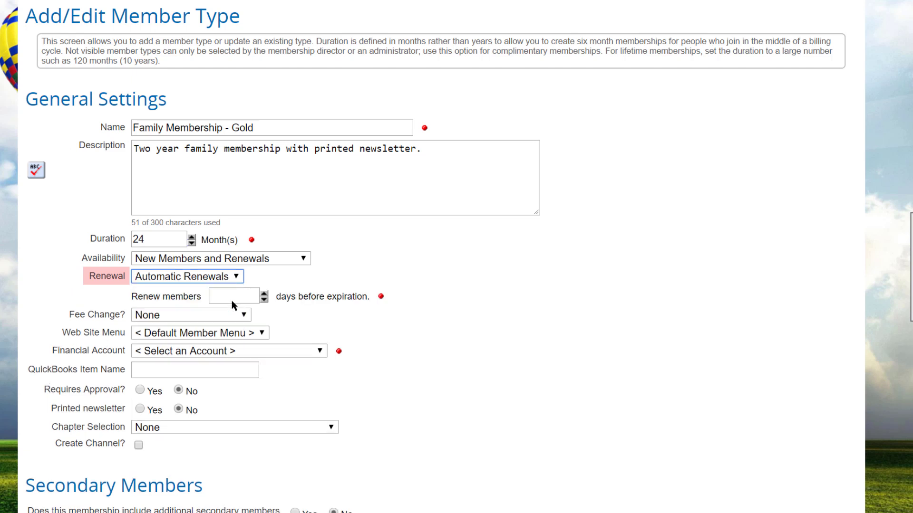
pyautogui.click(232, 301)
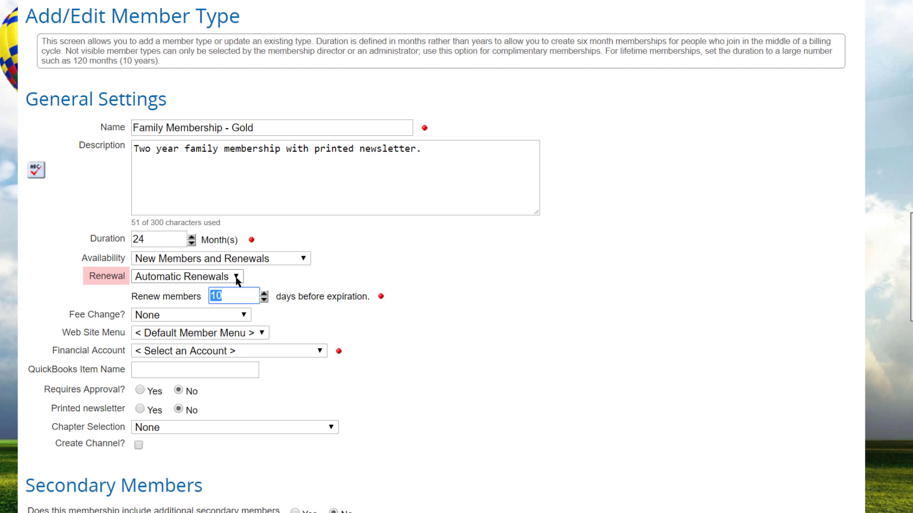
pyautogui.click(236, 278)
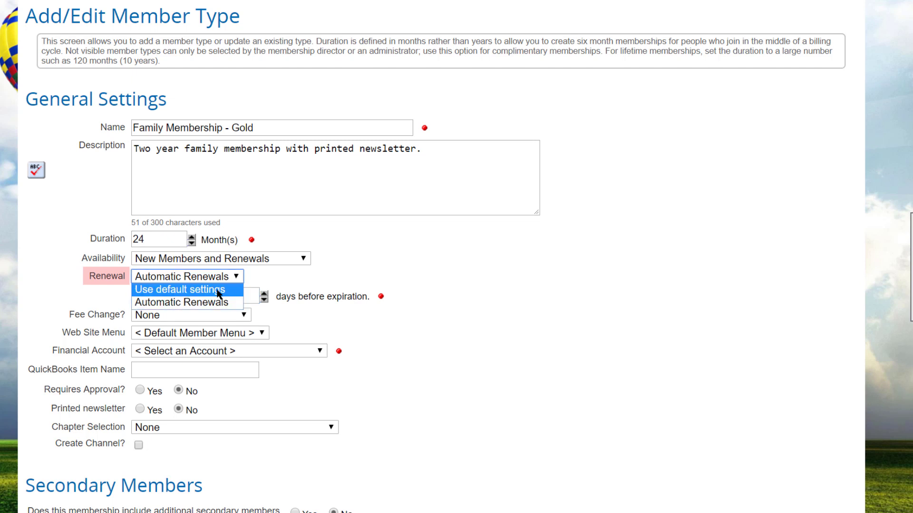
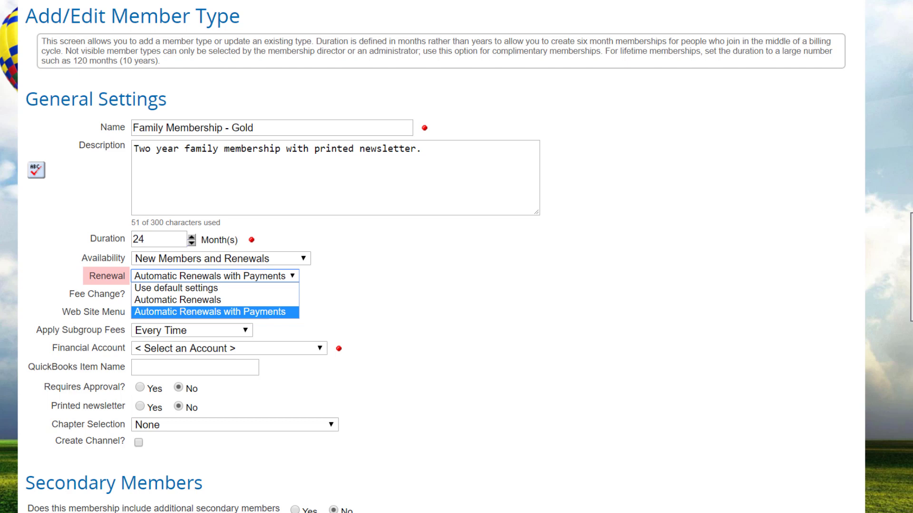
pyautogui.click(176, 288)
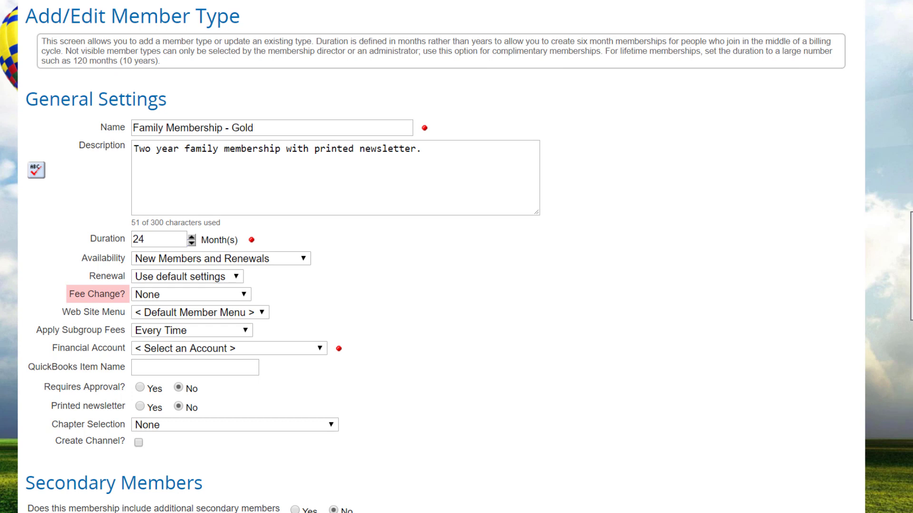
# Set the fee change to After Actual Expiration and the web site menu to Gold Member Menu.
pyautogui.click(244, 295)
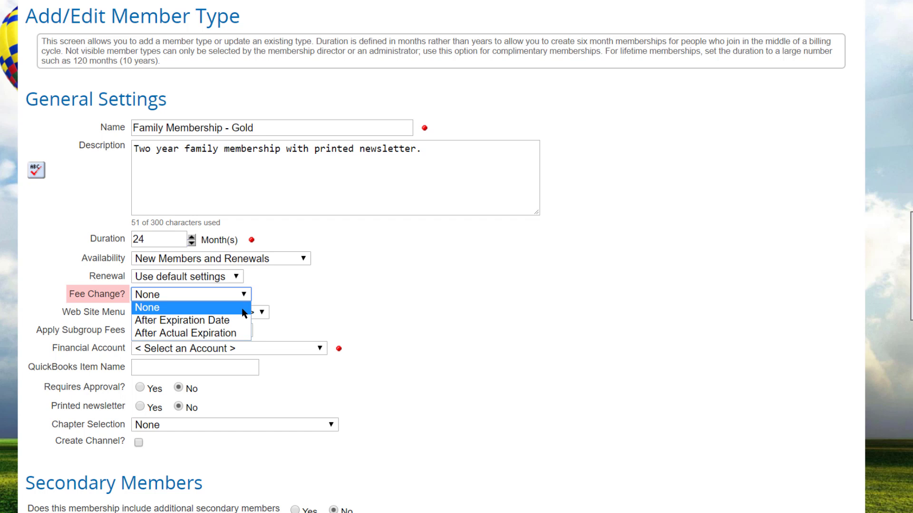
pyautogui.click(242, 334)
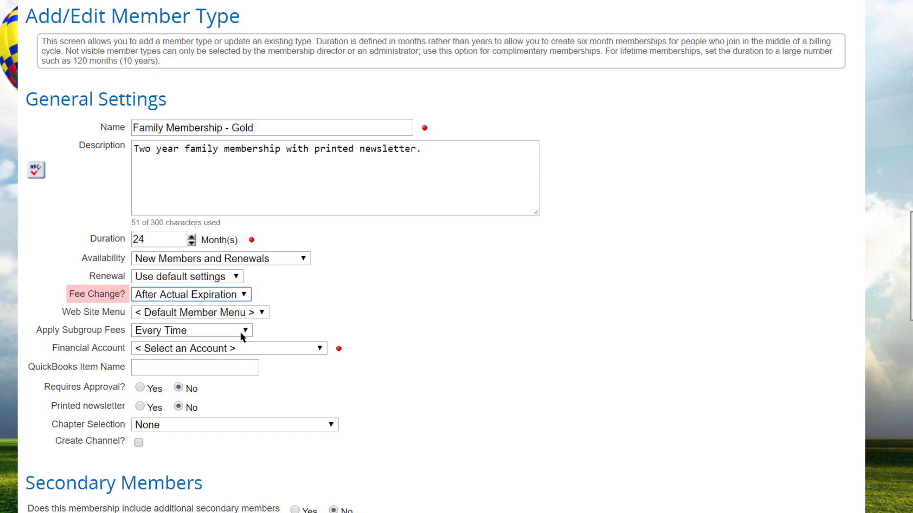
pyautogui.click(262, 314)
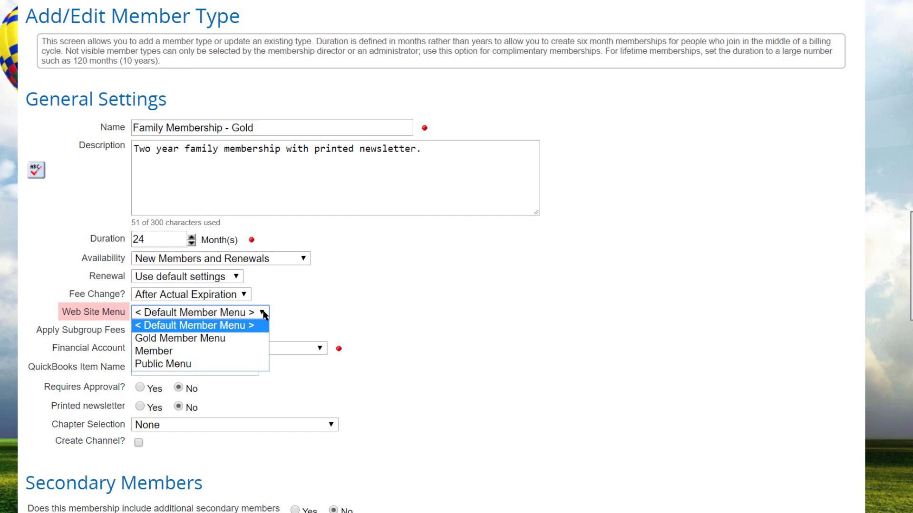
pyautogui.click(261, 339)
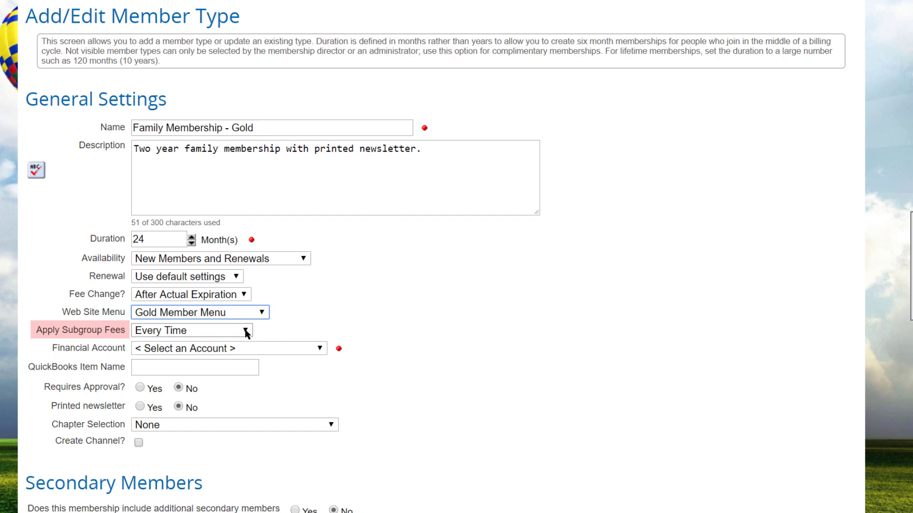
# Keep subgroup fees applied Every Time and assign the Master Membership Dues financial account to the member type.
pyautogui.click(246, 331)
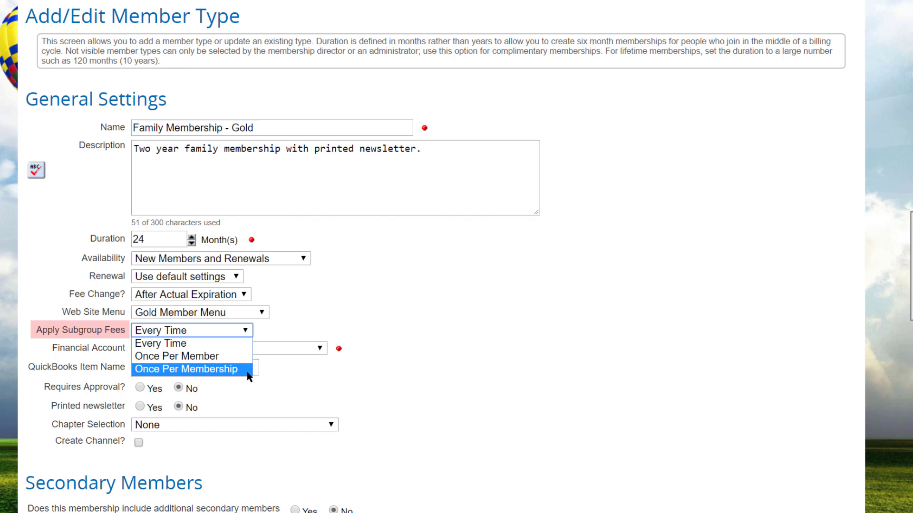
pyautogui.press('Escape')
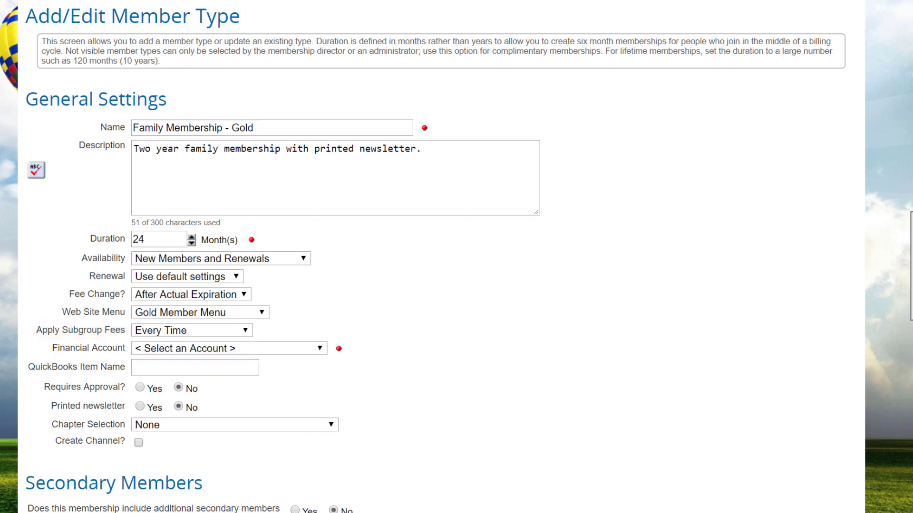
pyautogui.scroll(-4, 248, 376)
pyautogui.scroll(-2, 456, 257)
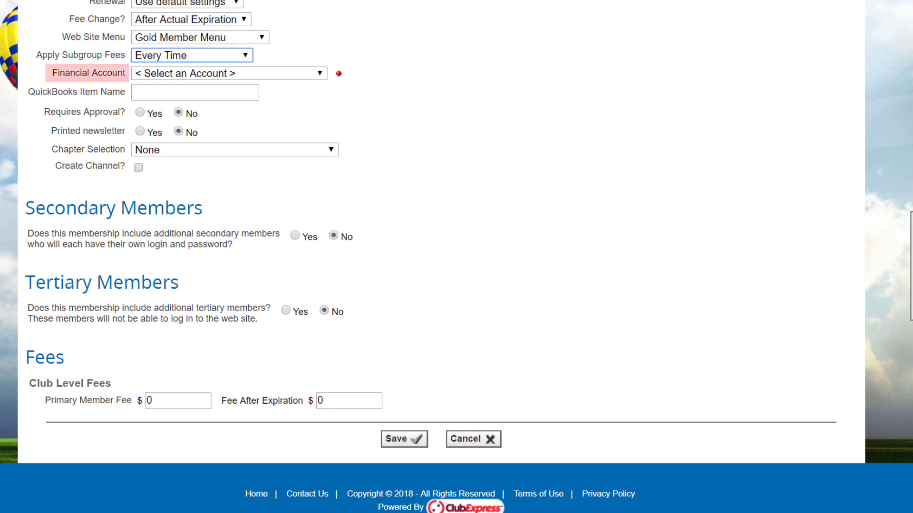
pyautogui.click(295, 73)
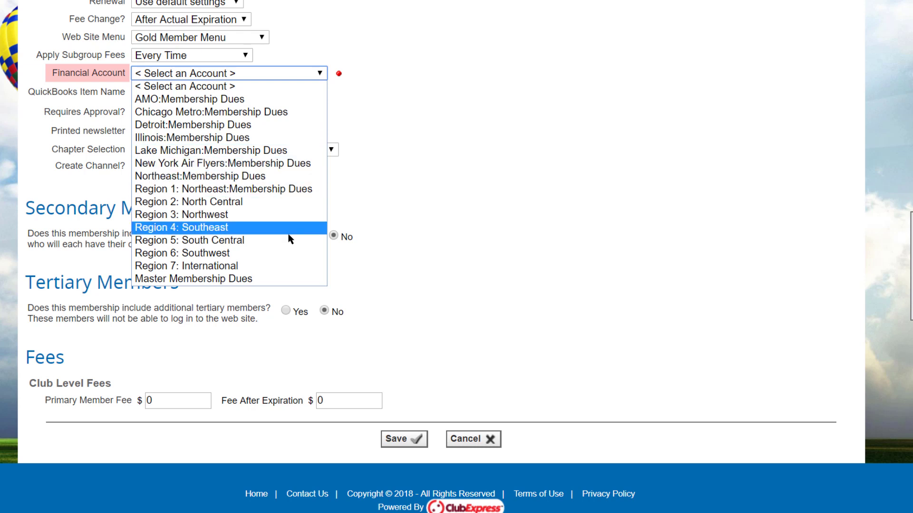
pyautogui.click(285, 280)
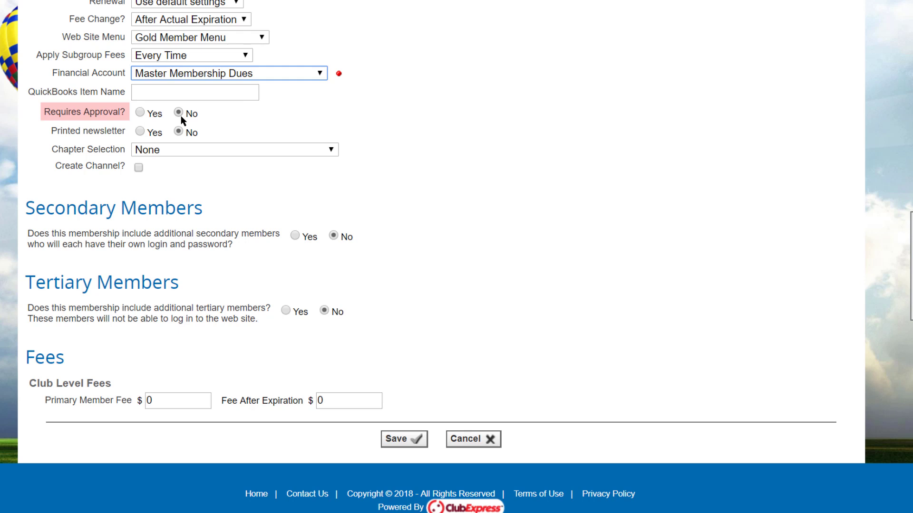
# Include the printed newsletter without requiring approval, and set the primary member's Chapter Selection to May select only one.
pyautogui.click(140, 113)
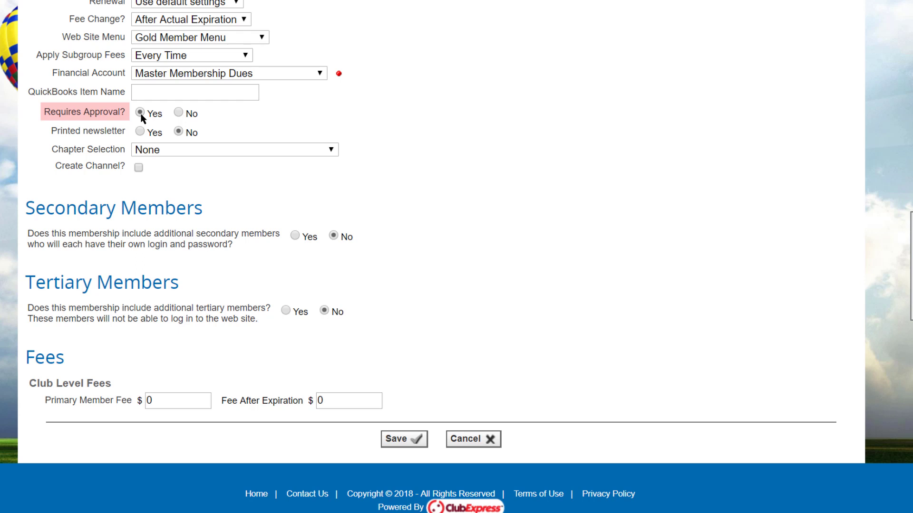
pyautogui.click(180, 113)
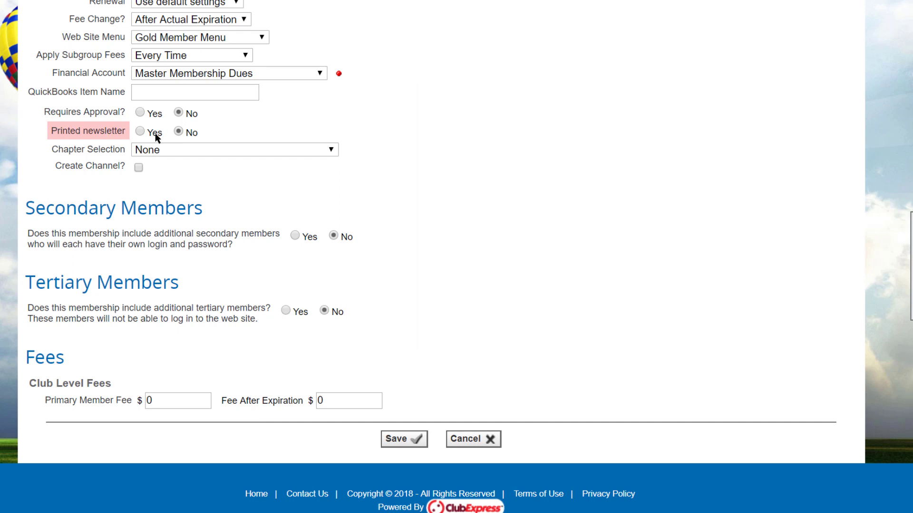
pyautogui.click(141, 132)
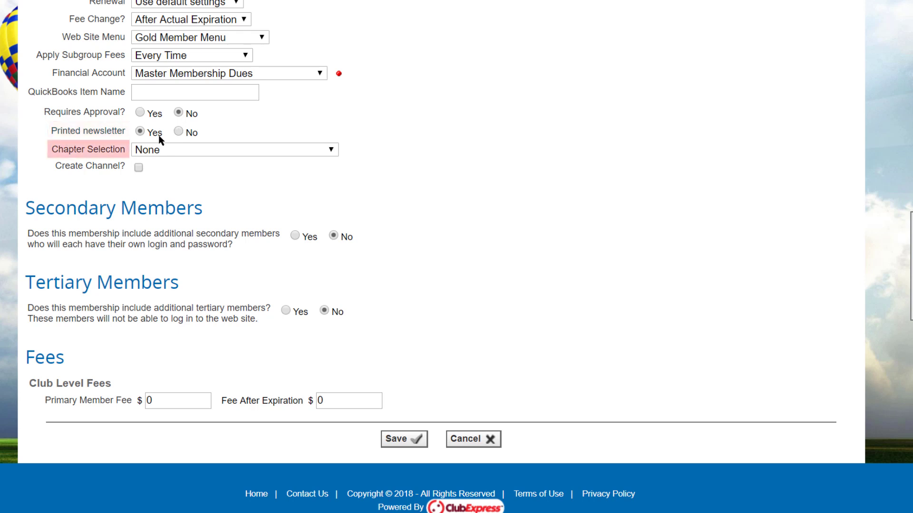
pyautogui.click(332, 151)
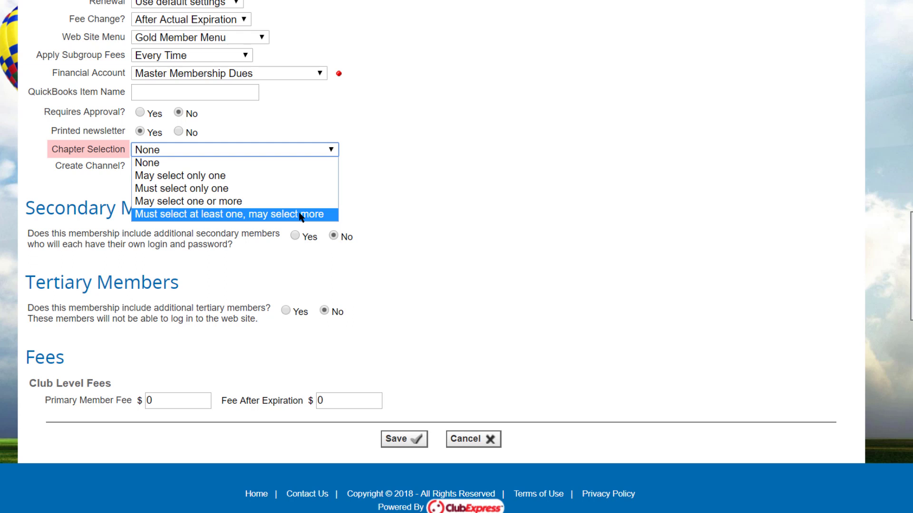
pyautogui.click(249, 177)
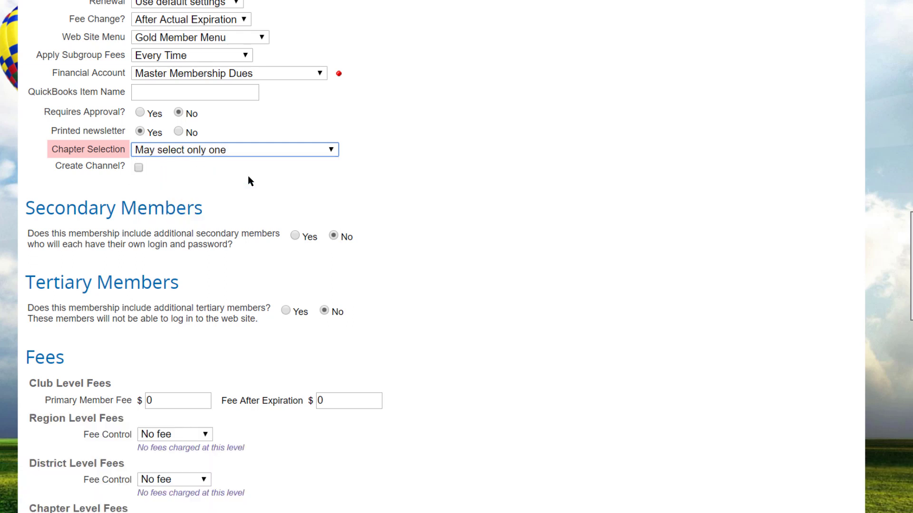
# Include secondary members in the membership with their Chapter Selection set to Same as primary member.
pyautogui.click(294, 235)
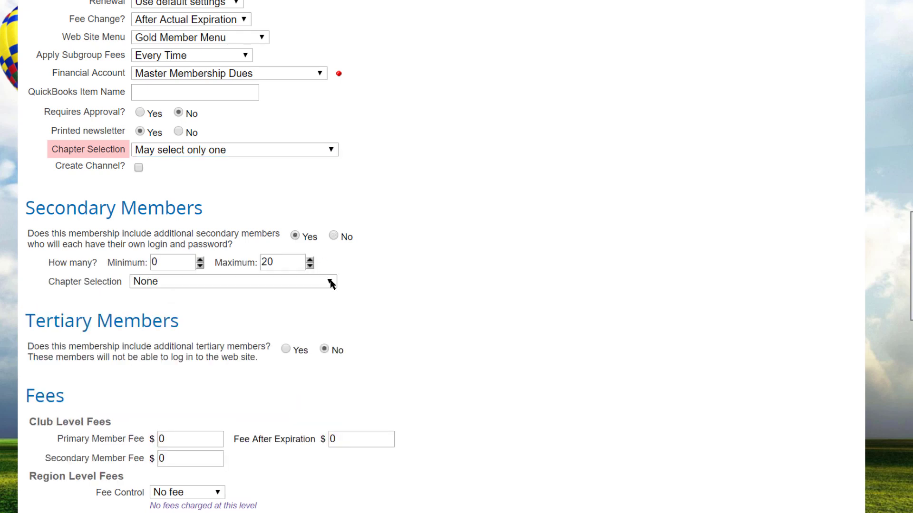
pyautogui.click(330, 281)
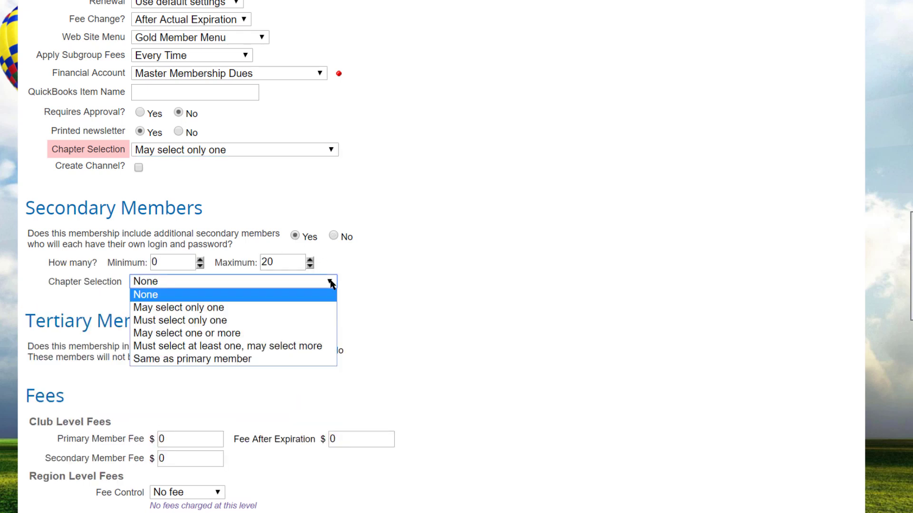
pyautogui.click(312, 360)
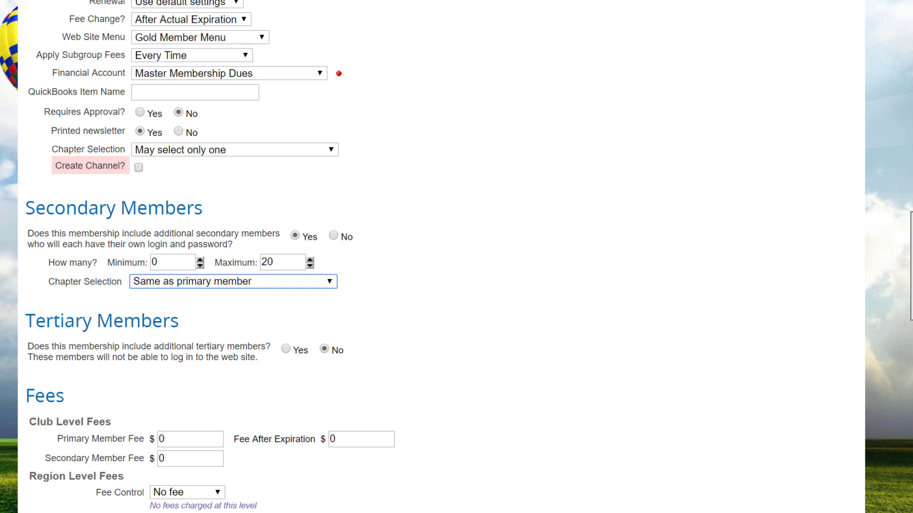
# Limit the number of secondary members to a maximum of 3.
pyautogui.scroll(-2, 209, 256)
pyautogui.scroll(-3, 210, 257)
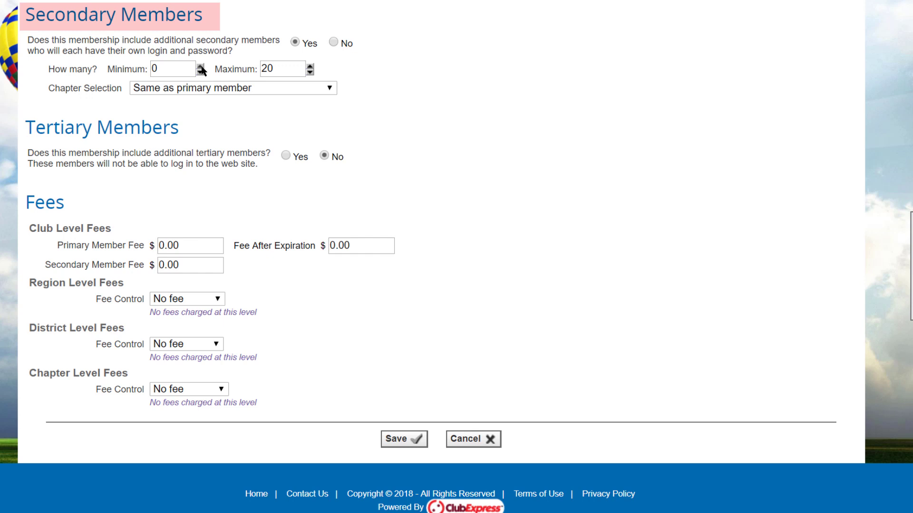
pyautogui.press('Tab')
pyautogui.write('3')
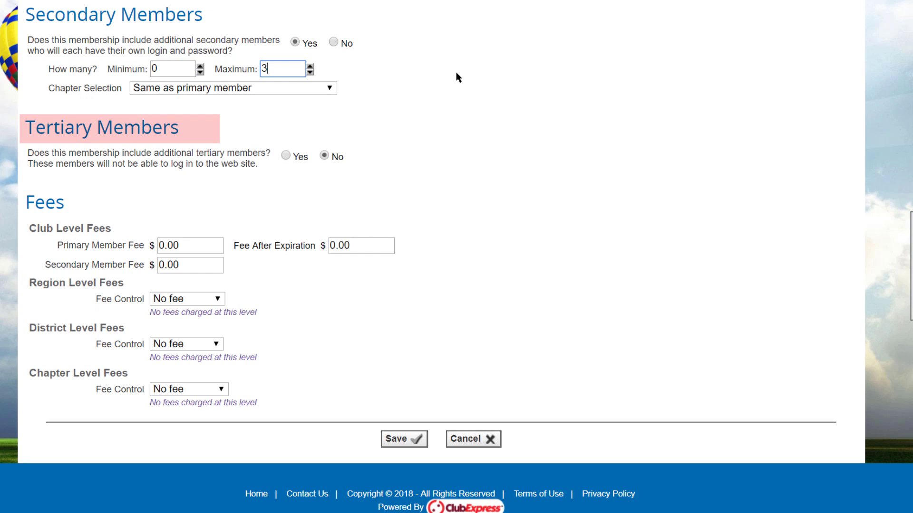
pyautogui.click(399, 178)
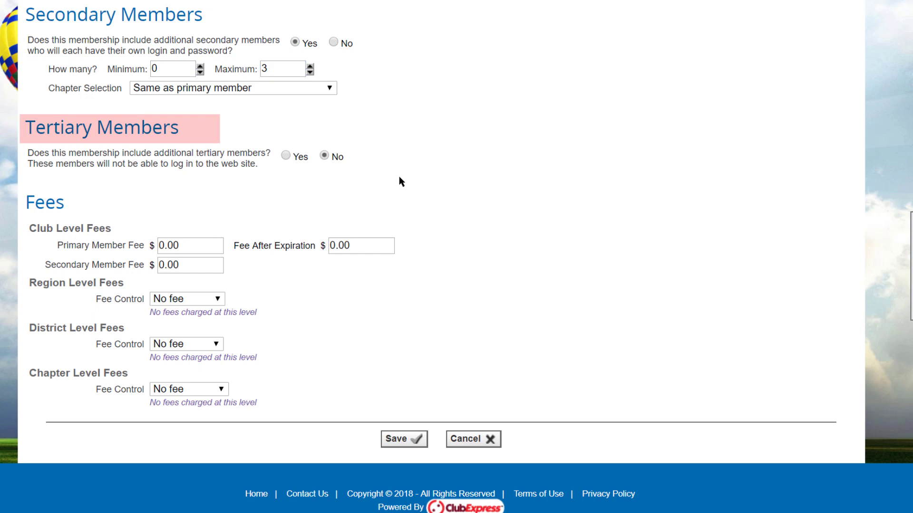
# Include tertiary members in the membership and limit them to a maximum of 6.
pyautogui.click(288, 156)
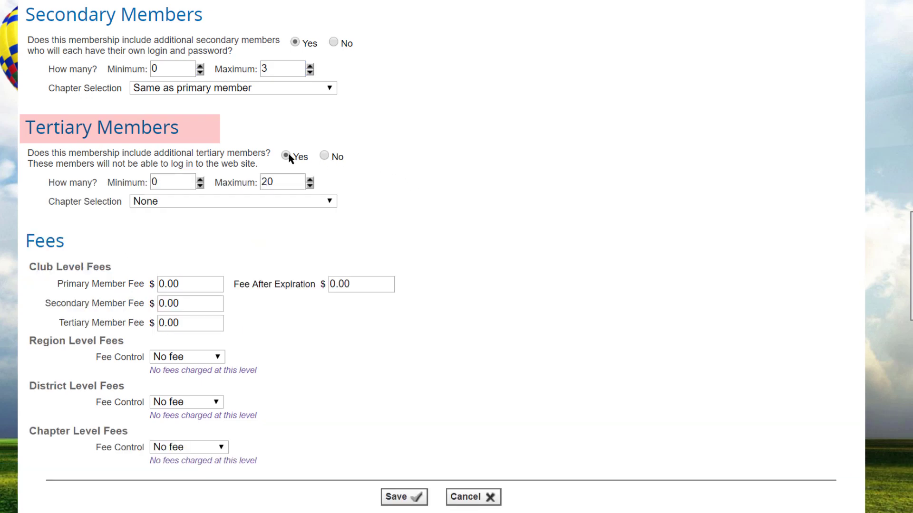
pyautogui.moveTo(284, 181); pyautogui.dragTo(261, 184)
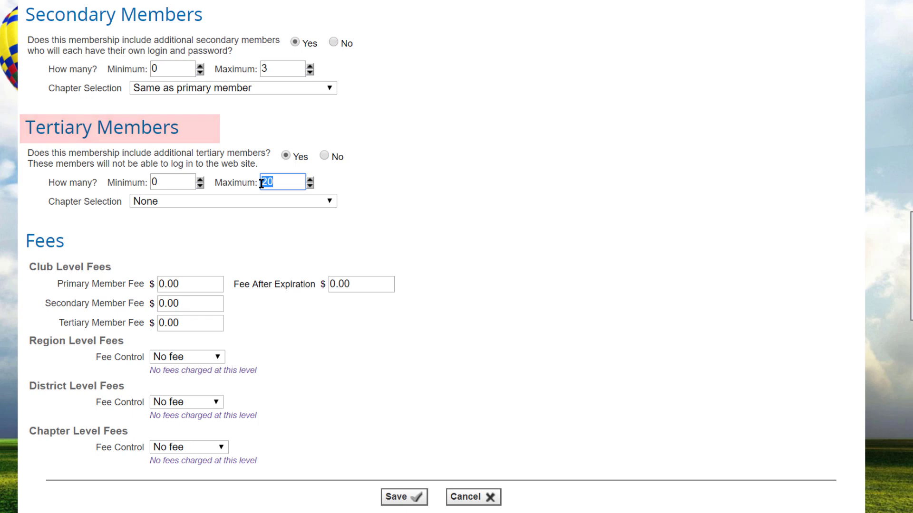
pyautogui.write('6')
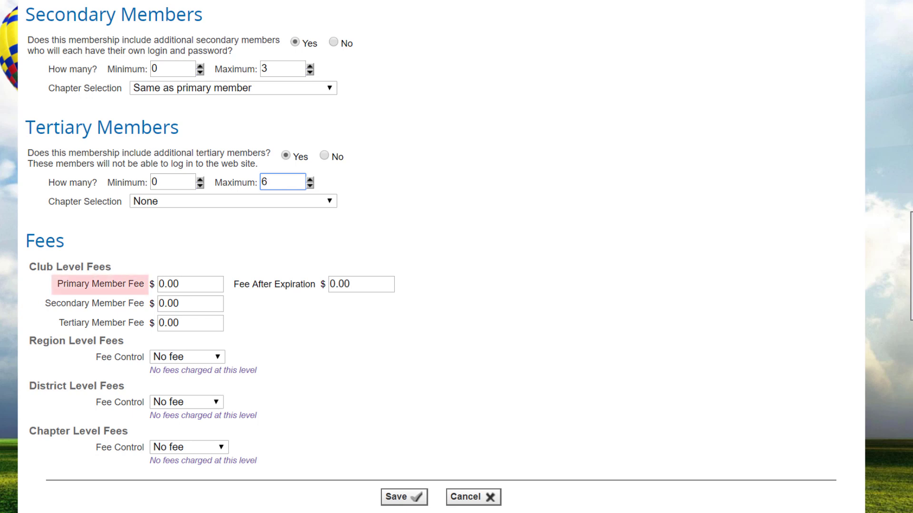
# Set the club-level Primary Member Fee to $60.00 and the Fee After Expiration to $75.00.
pyautogui.click(143, 285)
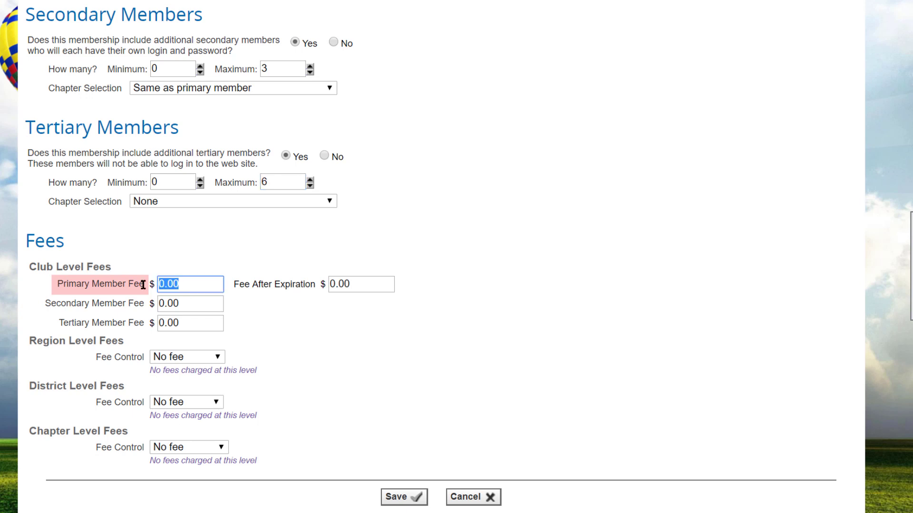
pyautogui.write('60.00')
pyautogui.click(335, 284)
pyautogui.moveTo(335, 283); pyautogui.dragTo(328, 284)
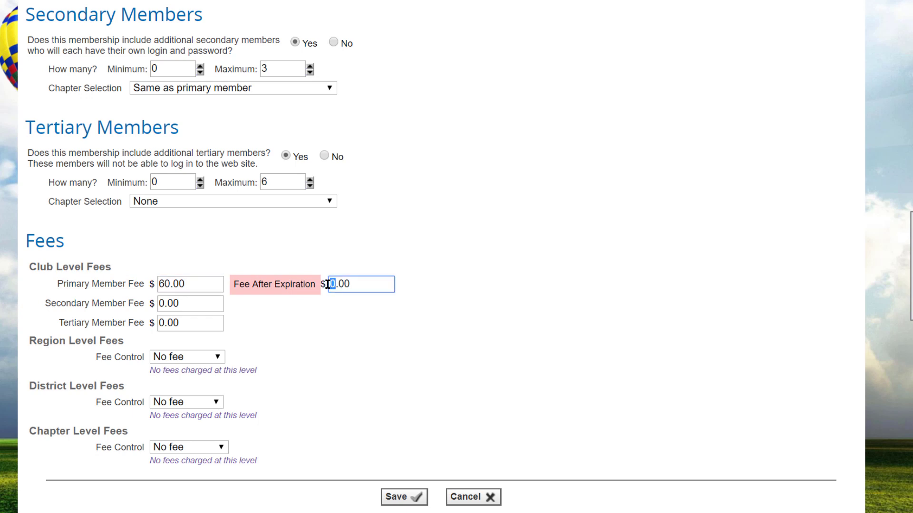
pyautogui.write('75')
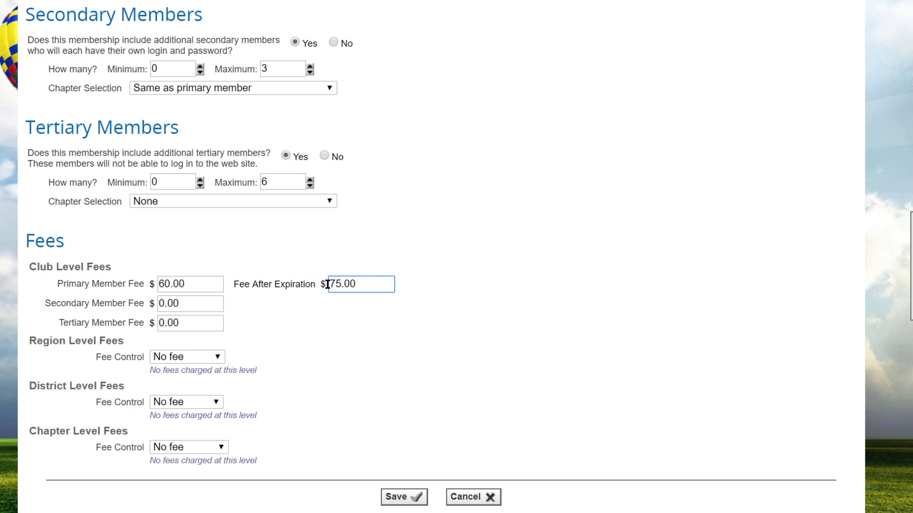
# Set the club-level Secondary Member Fee to $40.00 and the Tertiary Member Fee to $10.00.
pyautogui.click(164, 304)
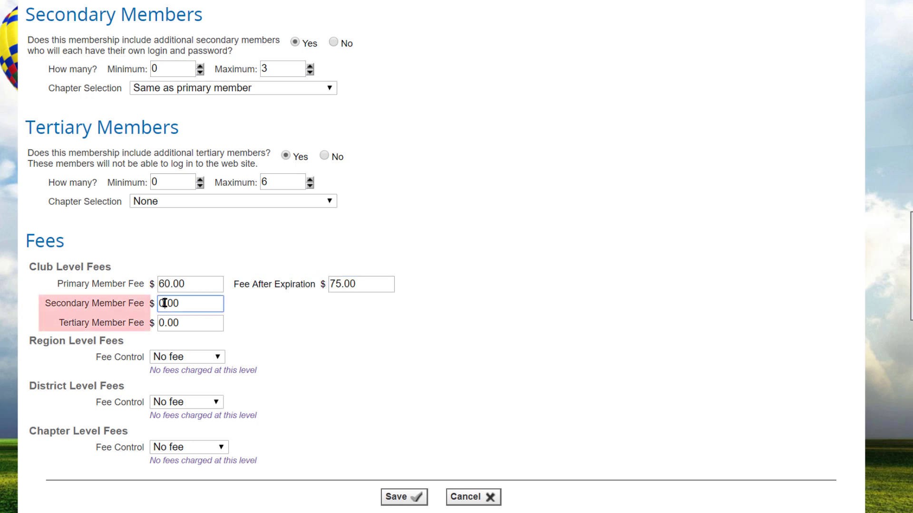
pyautogui.moveTo(164, 303); pyautogui.dragTo(157, 303)
pyautogui.write('40')
pyautogui.click(159, 323)
pyautogui.write('1')
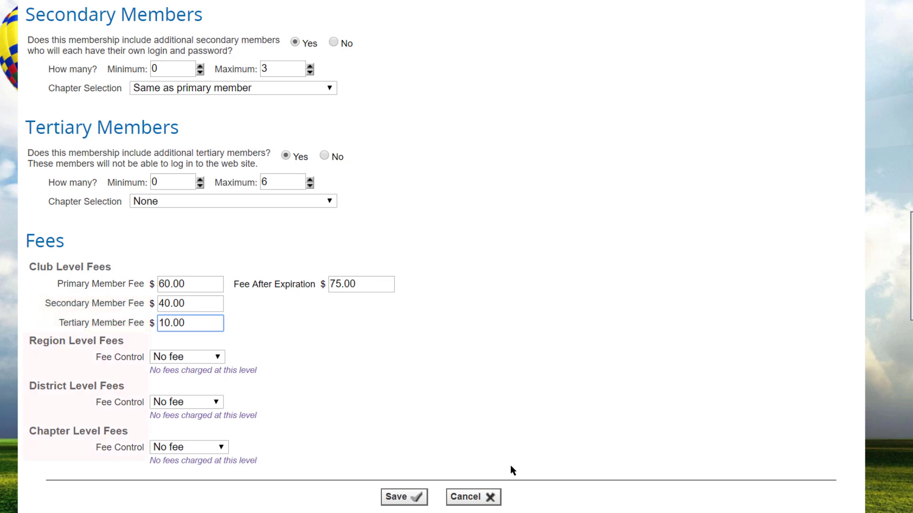
# Set the region-level Fee Control to Club Level, with a primary member fee of $10.00 and a secondary member fee of $5.00.
pyautogui.click(218, 356)
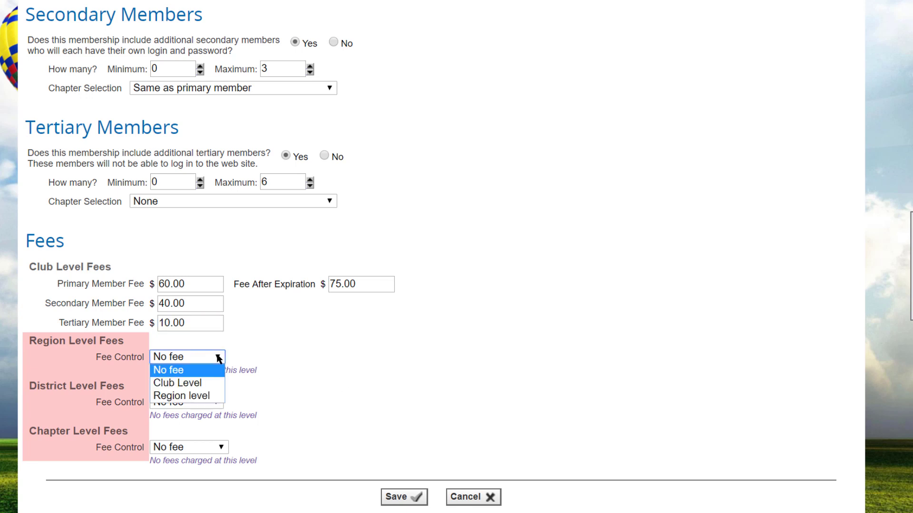
pyautogui.click(210, 384)
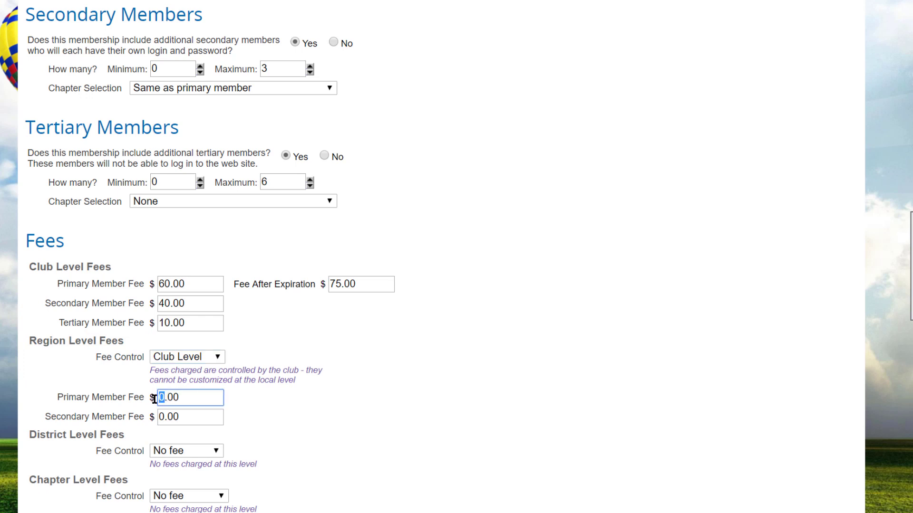
pyautogui.write('10')
pyautogui.click(161, 416)
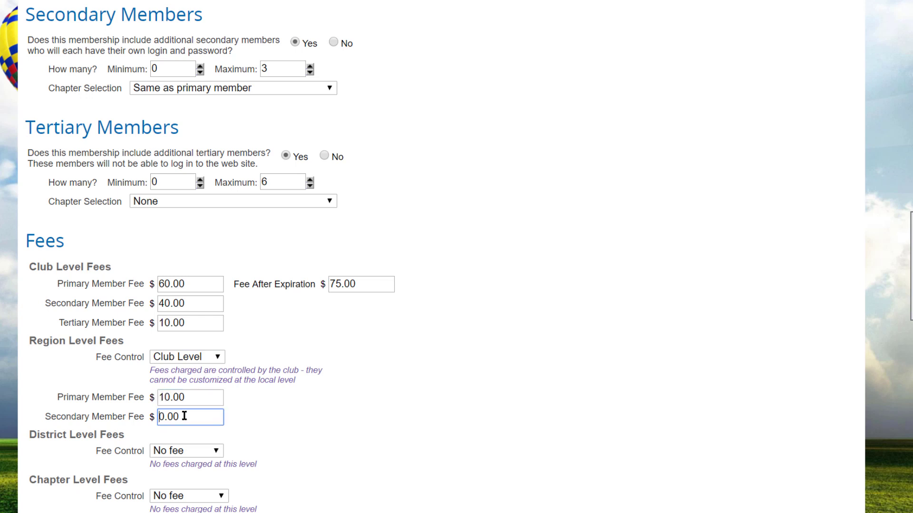
pyautogui.write('5')
pyautogui.press('Delete')
# Set the chapter-level Fee Control to Chapter level with $5.00 fees for primary and secondary members, and save the member type.
pyautogui.scroll(-2, 214, 404)
pyautogui.click(223, 391)
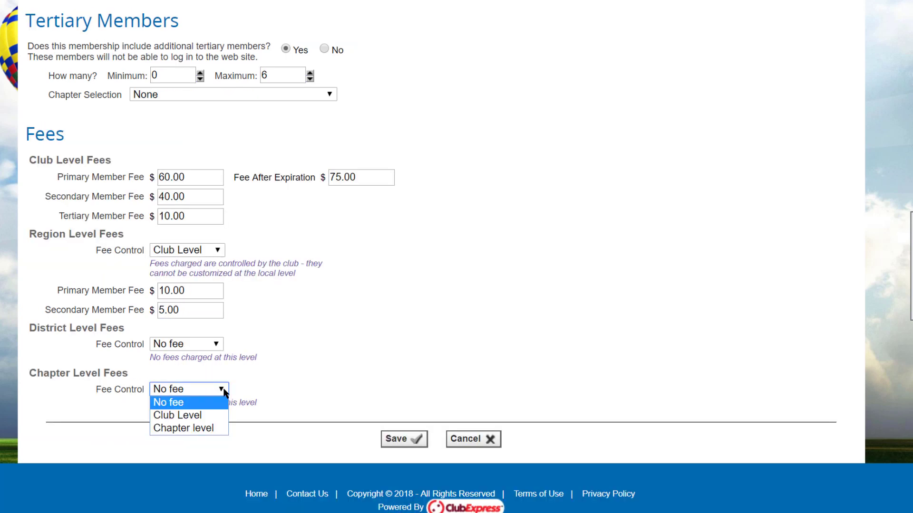
pyautogui.click(207, 427)
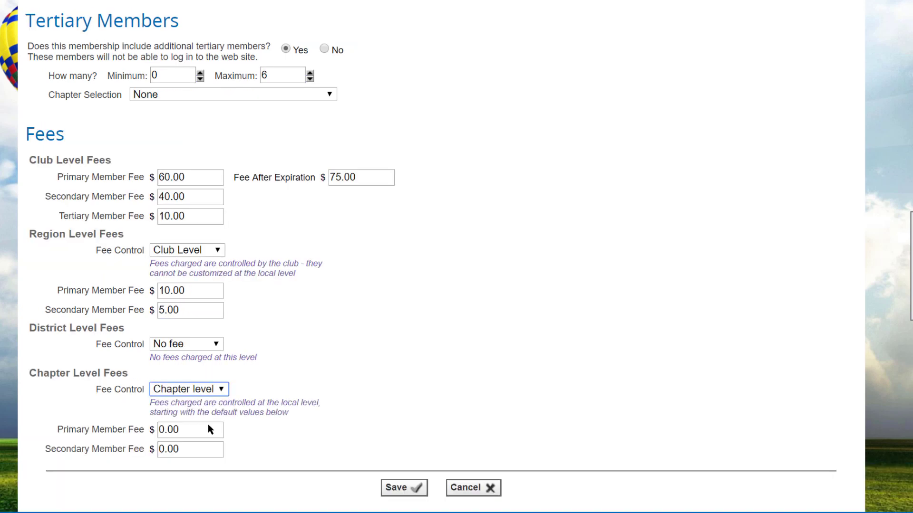
pyautogui.moveTo(165, 430); pyautogui.dragTo(152, 431)
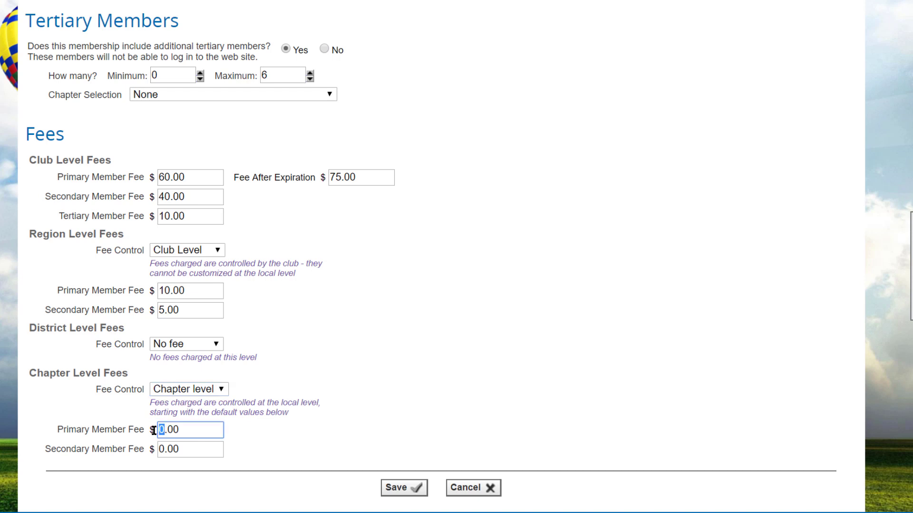
pyautogui.write('5')
pyautogui.moveTo(164, 449); pyautogui.dragTo(158, 449)
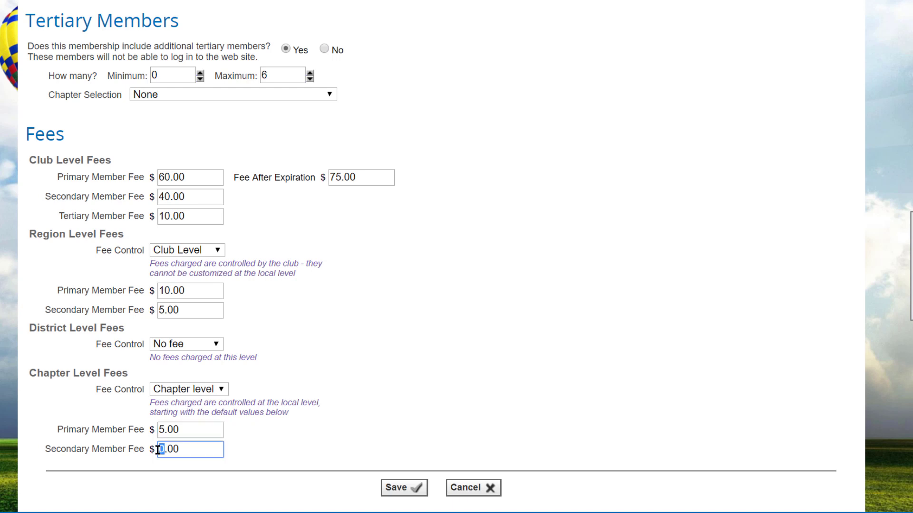
pyautogui.write('5')
pyautogui.click(396, 489)
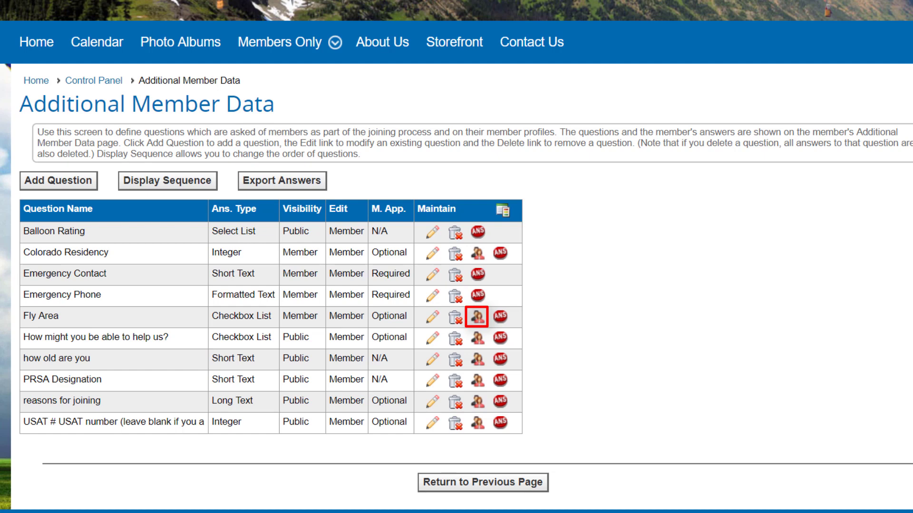
# Assign the Family Membership - Gold member type to the Fly Area question in Additional Member Data and save.
pyautogui.click(481, 321)
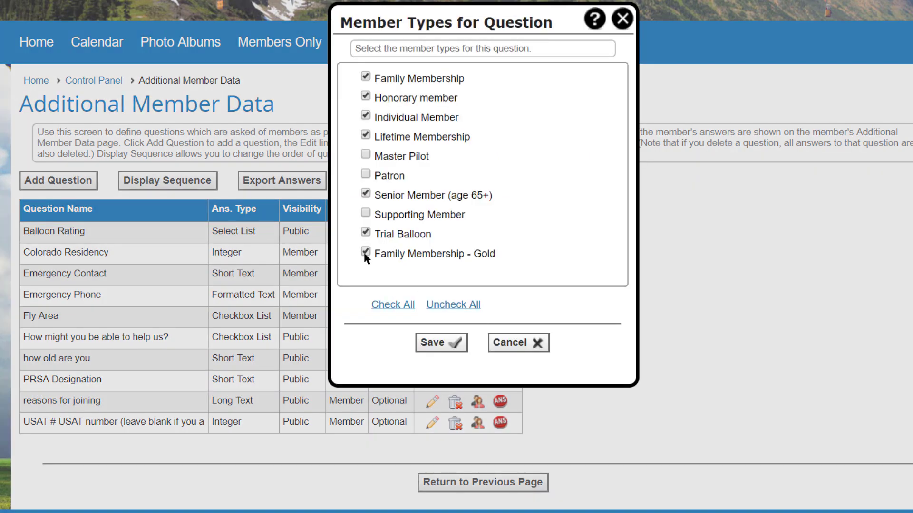
pyautogui.click(449, 344)
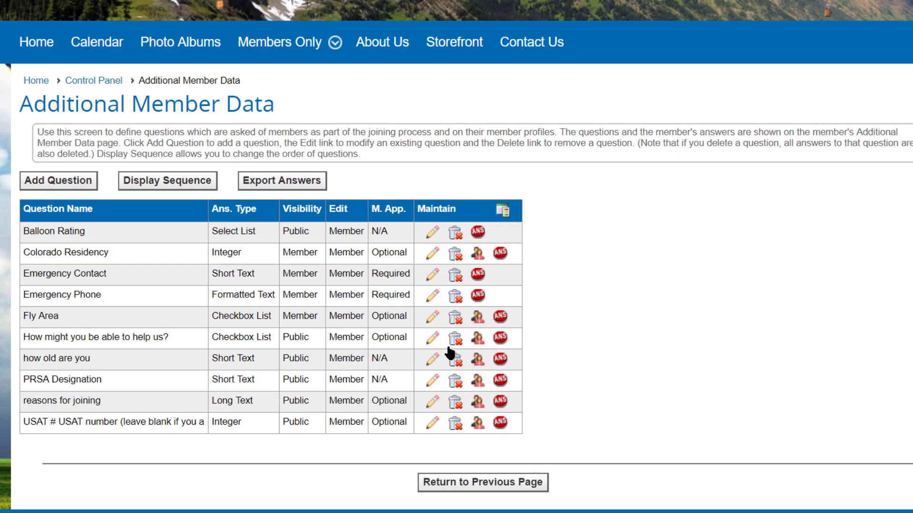